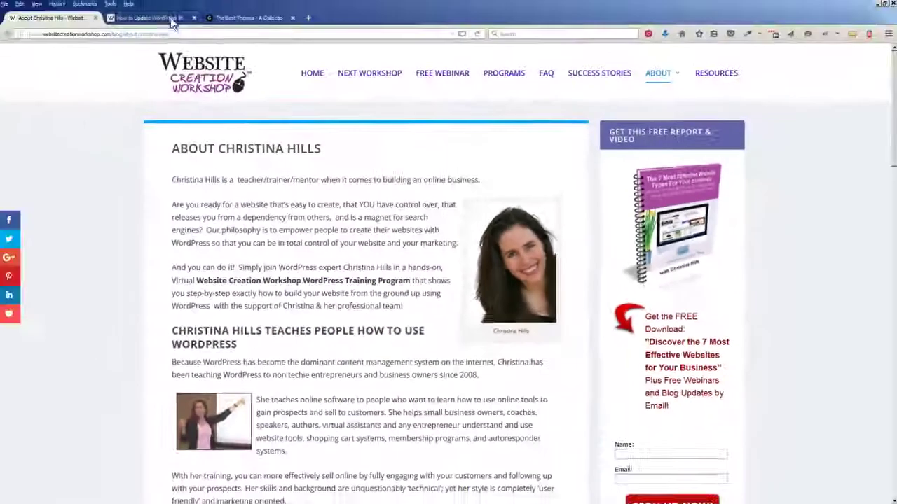
# - Open the "How to Update WordPress to the Newest Version" article and read its steps on backing up and updating plugins
pyautogui.click(172, 21)
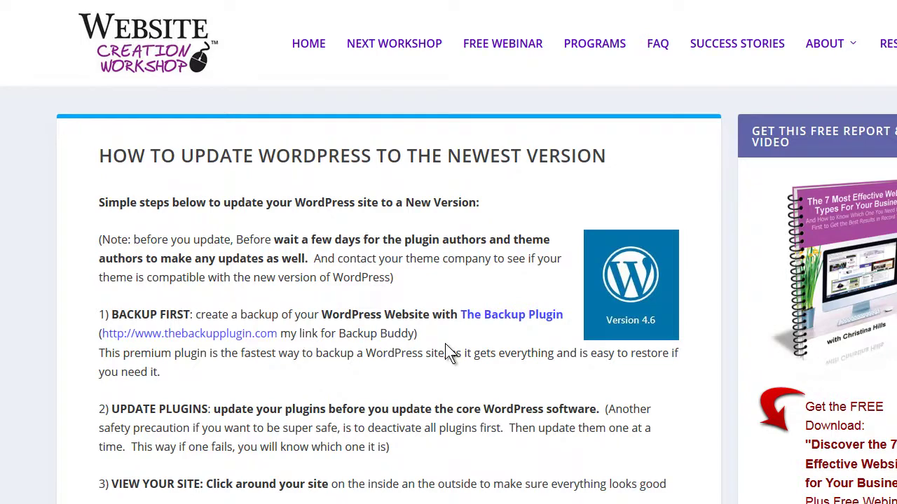
pyautogui.scroll(-2, 448, 353)
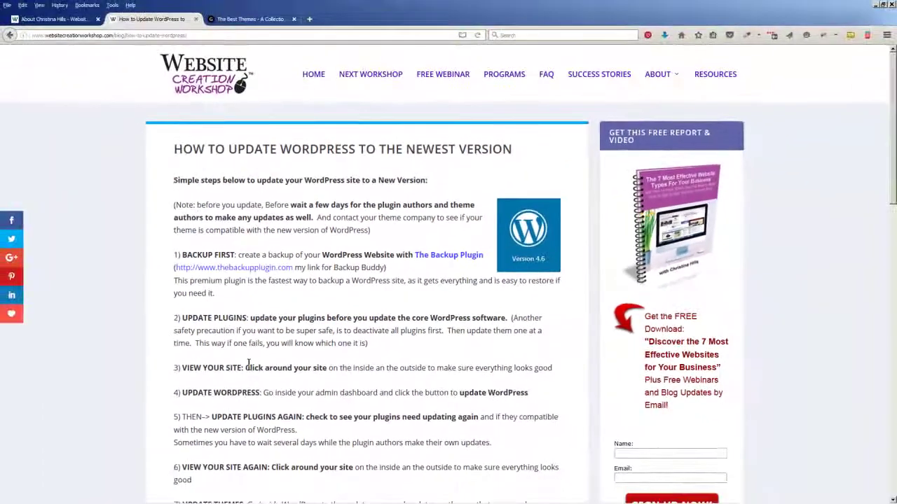
# - Open the WordPress Updates page in The Best Themes site's admin dashboard, consulting the update guide for the order of steps
pyautogui.click(261, 19)
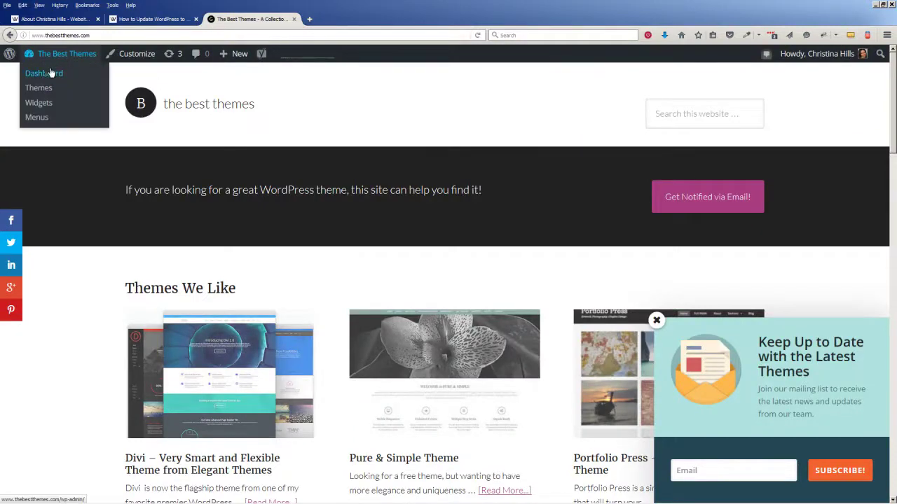
pyautogui.click(50, 73)
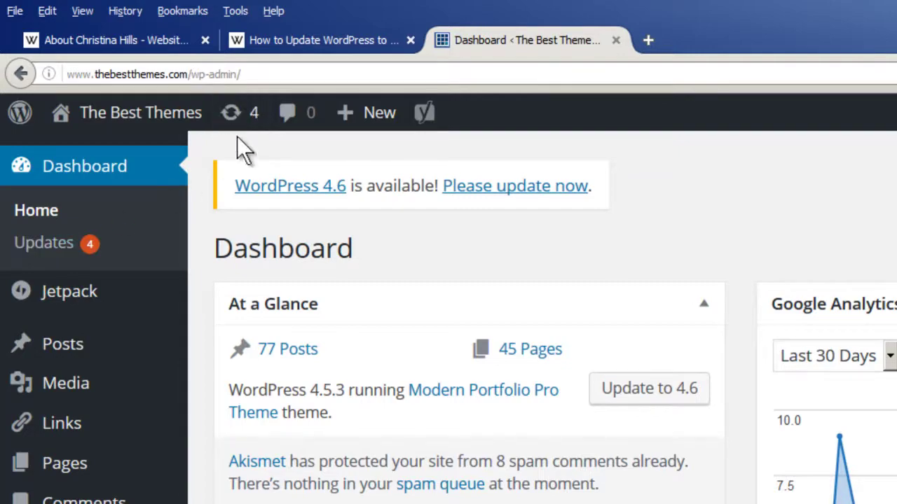
pyautogui.click(238, 115)
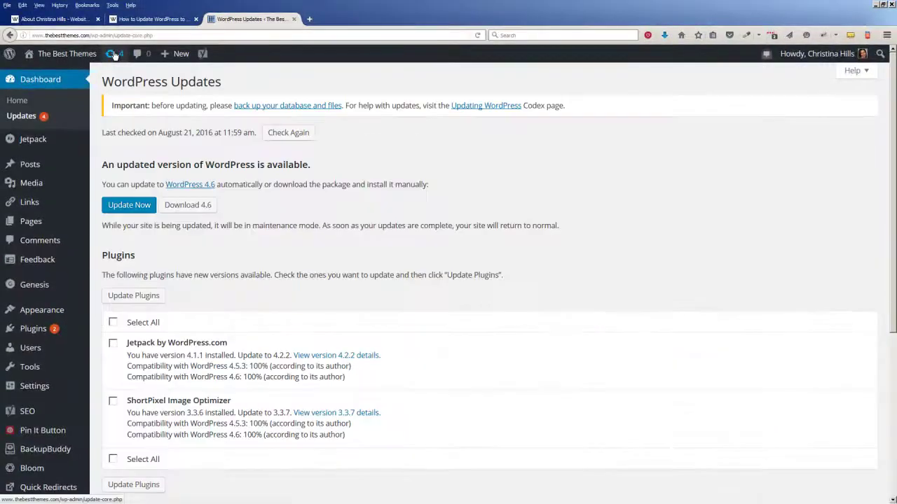
pyautogui.click(144, 20)
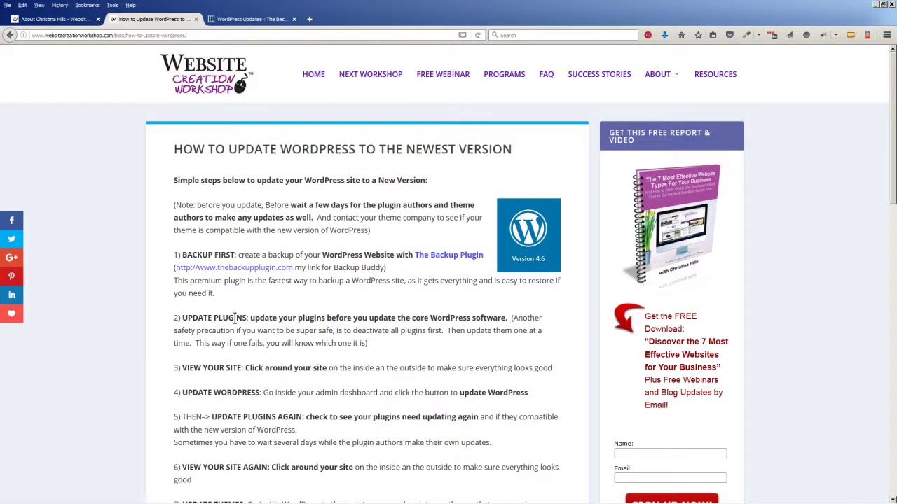
pyautogui.click(245, 21)
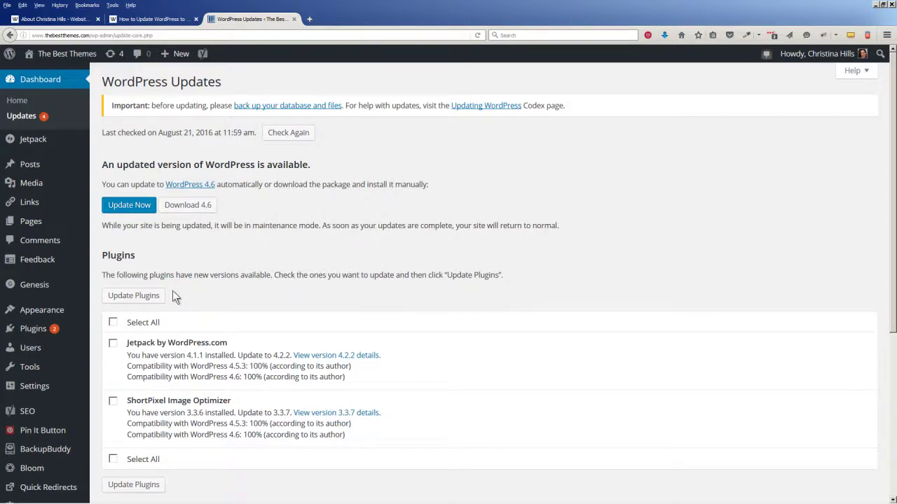
# - Update only the Jetpack by WordPress.com plugin, and open the site's front page in a new browser tab
pyautogui.click(113, 323)
pyautogui.click(113, 343)
pyautogui.click(112, 323)
pyautogui.click(114, 323)
pyautogui.click(113, 343)
pyautogui.click(146, 303)
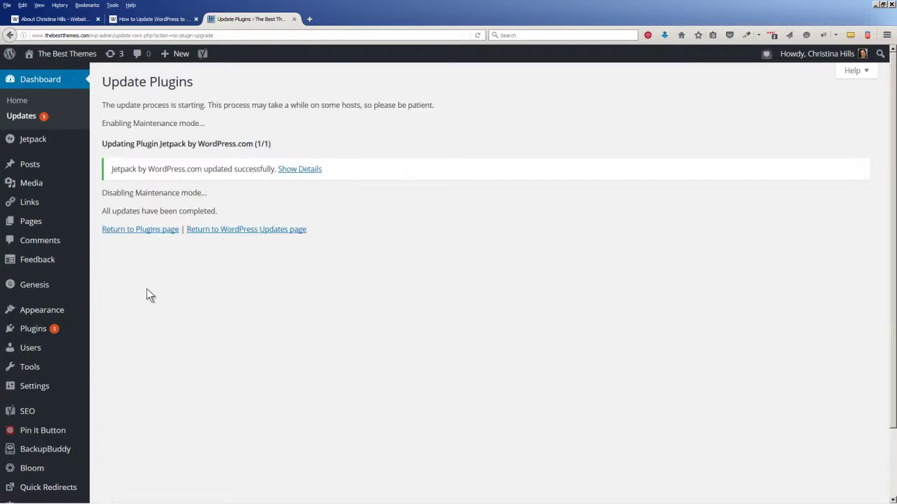
pyautogui.rightClick(66, 55)
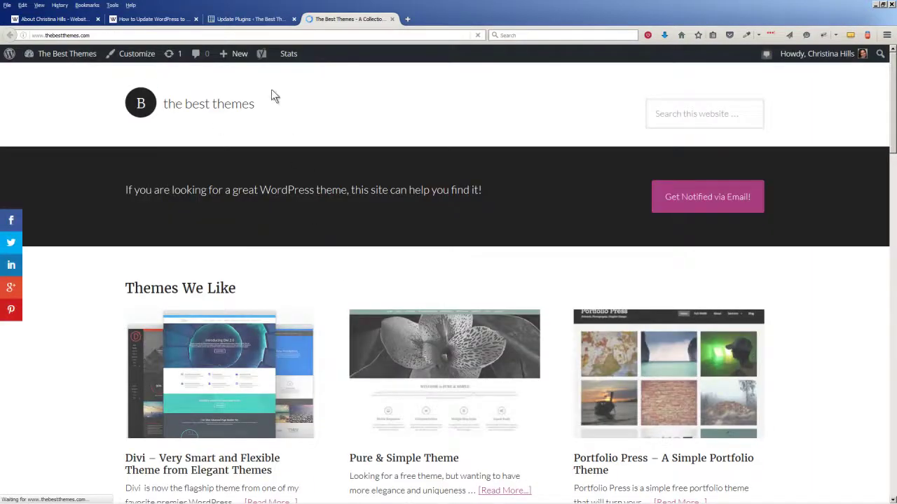
# - Go back to the WordPress Updates page in the admin and update the ShortPixel Image Optimizer plugin
pyautogui.click(251, 20)
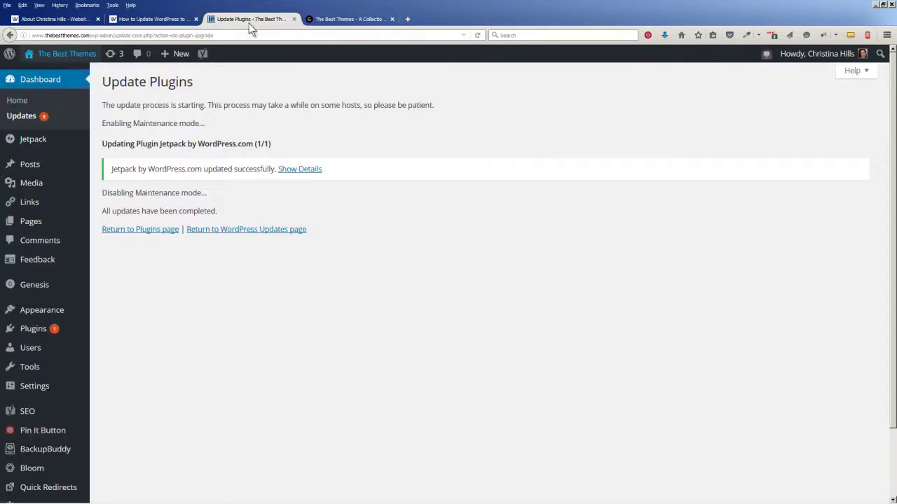
pyautogui.click(112, 56)
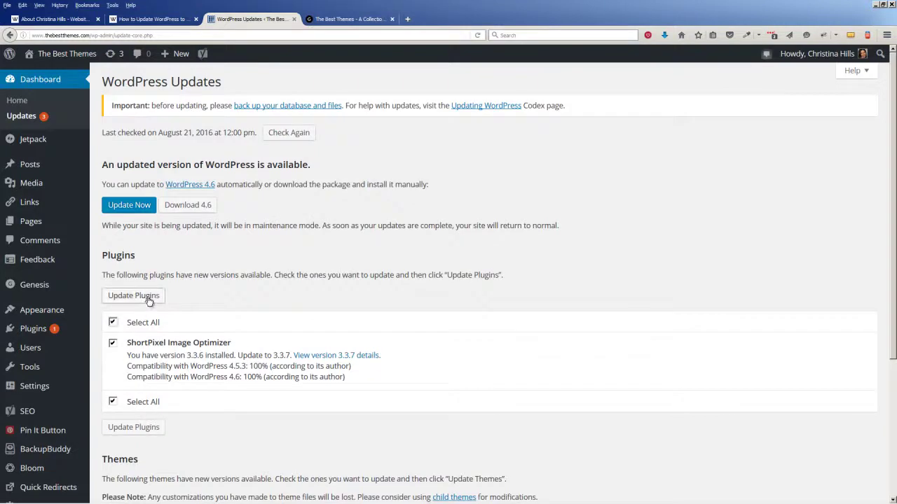
pyautogui.click(147, 299)
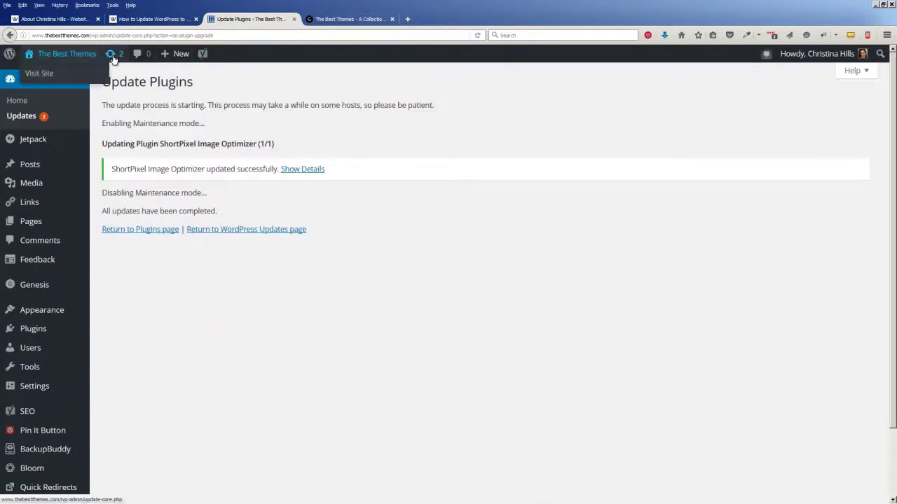
# - Reload the site's front page, view the Pure & Simple Theme post, and return to the home page to check the site
pyautogui.click(332, 25)
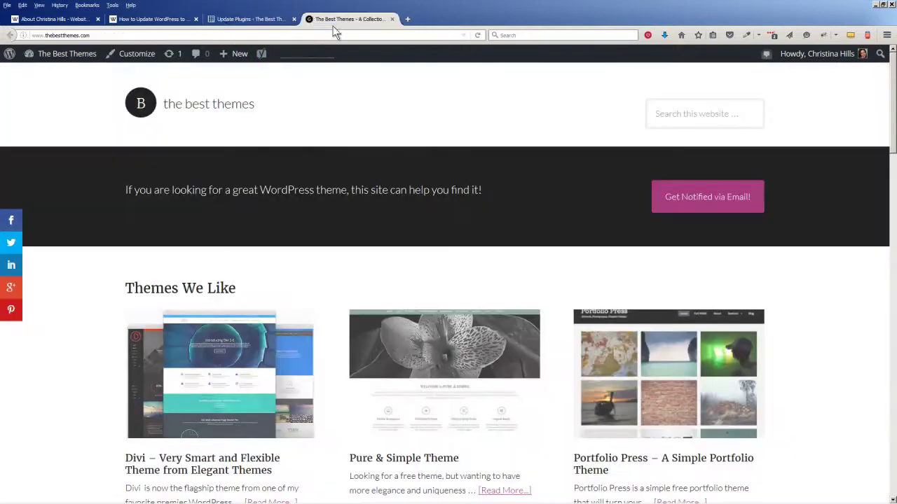
pyautogui.click(477, 35)
pyautogui.click(396, 343)
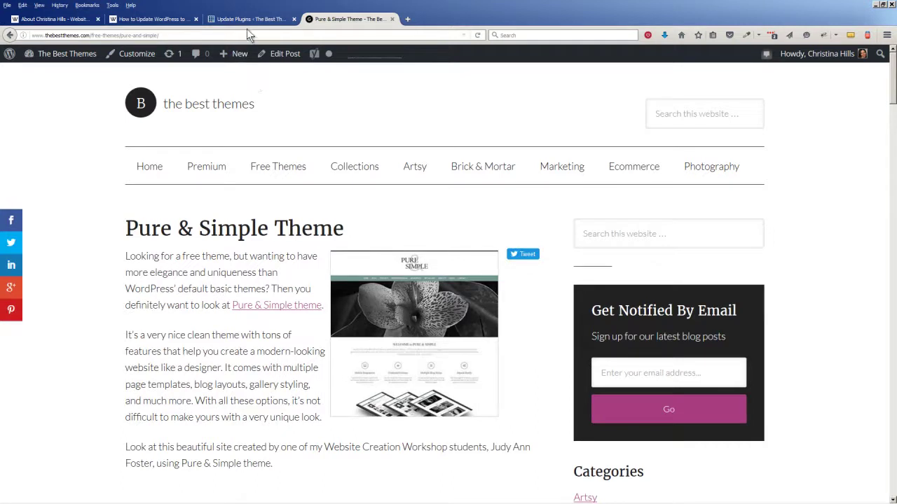
pyautogui.click(149, 168)
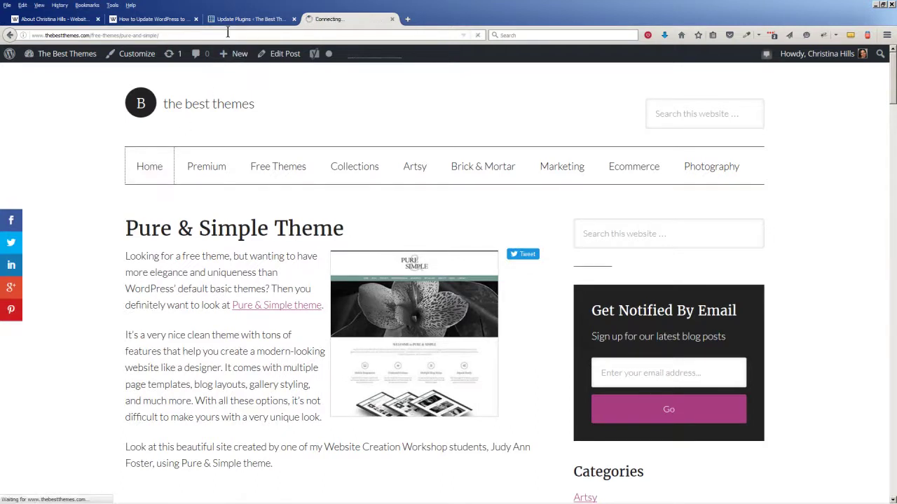
# - Review the guide's core update step and update WordPress to version 4.6 from the WordPress Updates page
pyautogui.click(237, 20)
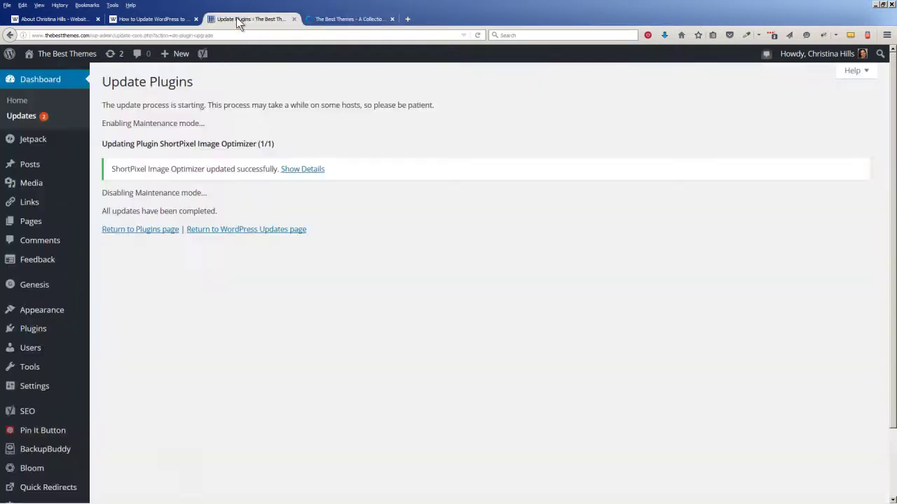
pyautogui.click(110, 58)
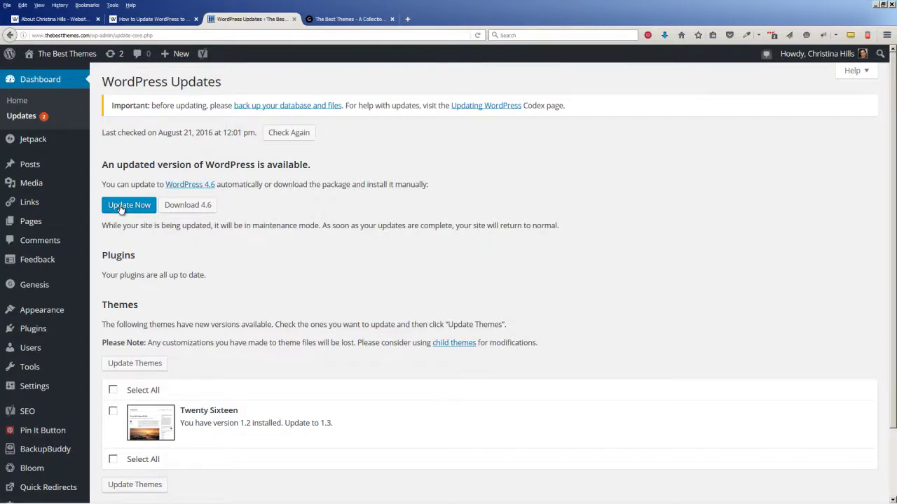
pyautogui.click(159, 22)
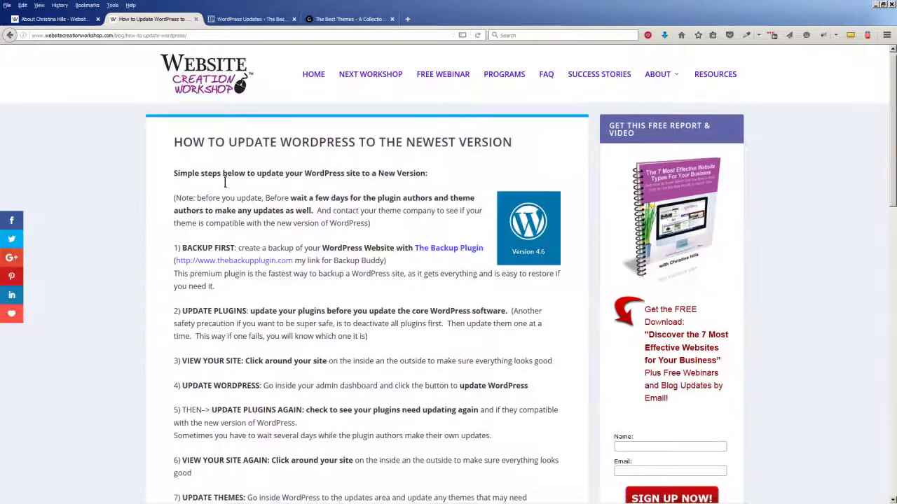
pyautogui.scroll(-2, 210, 189)
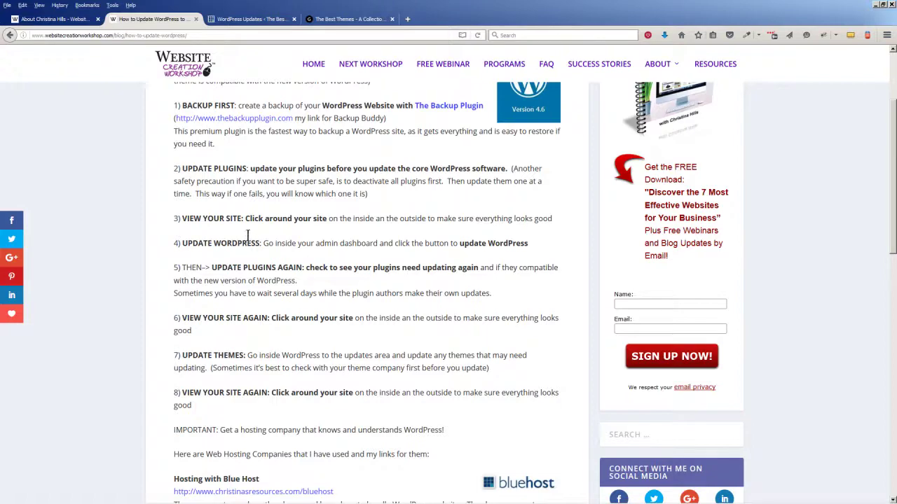
pyautogui.click(258, 21)
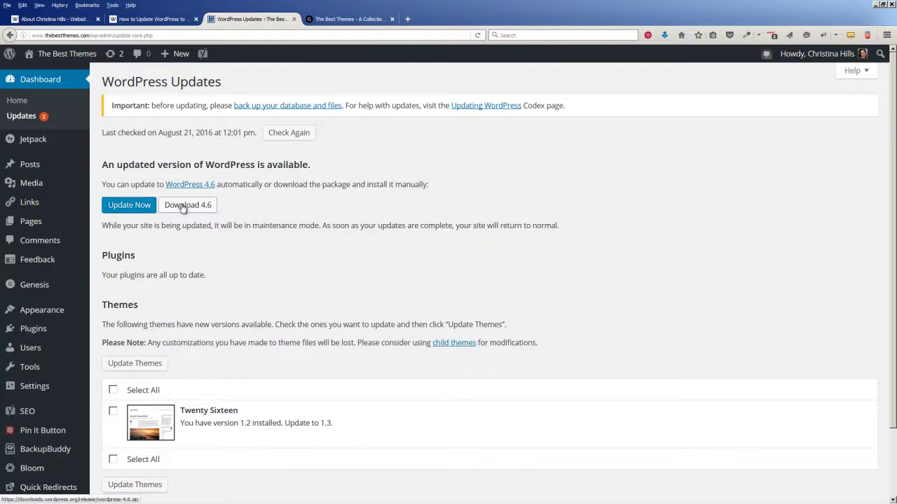
pyautogui.click(130, 205)
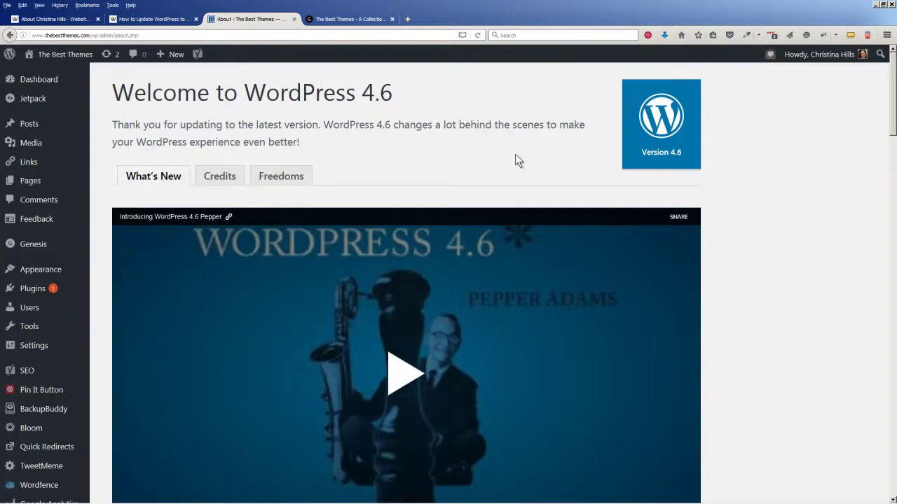
# - Play the first few seconds of the WordPress 4.6 introduction video on the welcome page and pause it
pyautogui.scroll(-2, 767, 238)
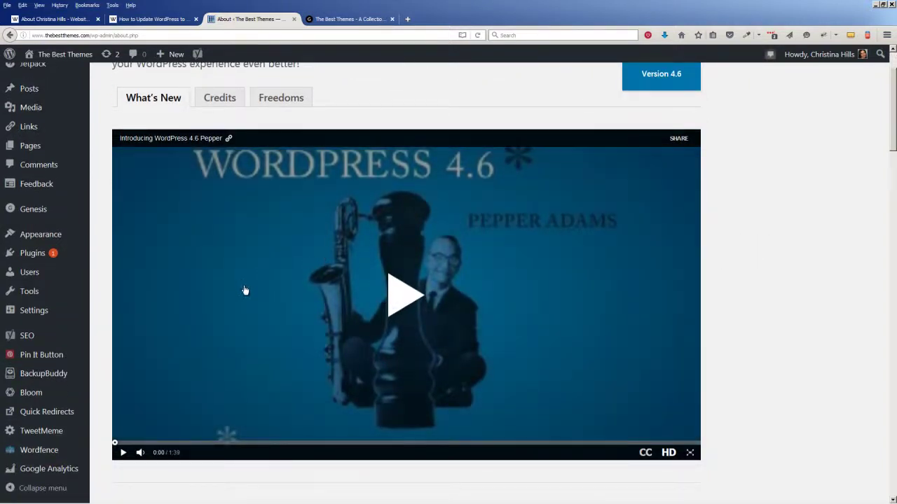
pyautogui.click(396, 300)
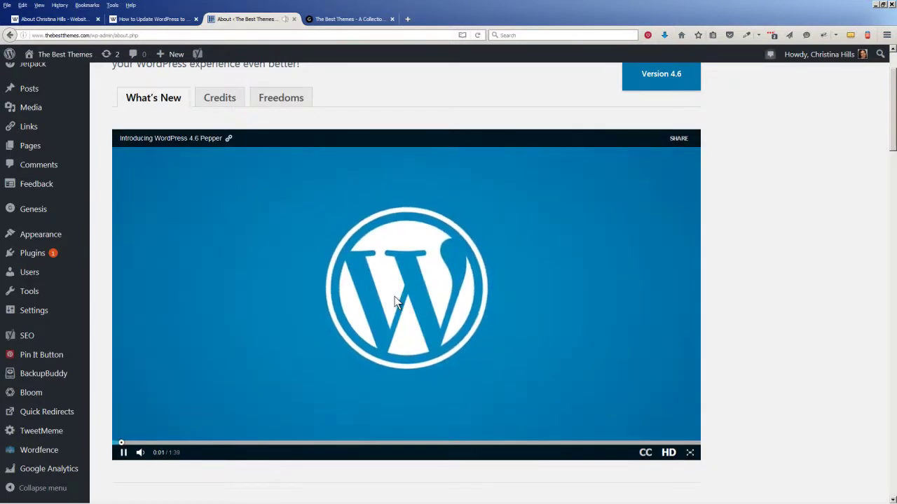
pyautogui.click(296, 336)
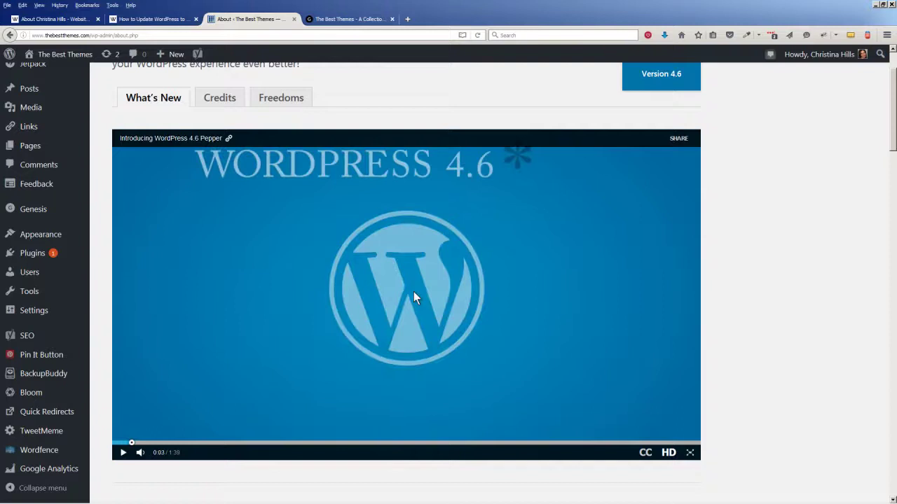
pyautogui.scroll(2, 456, 287)
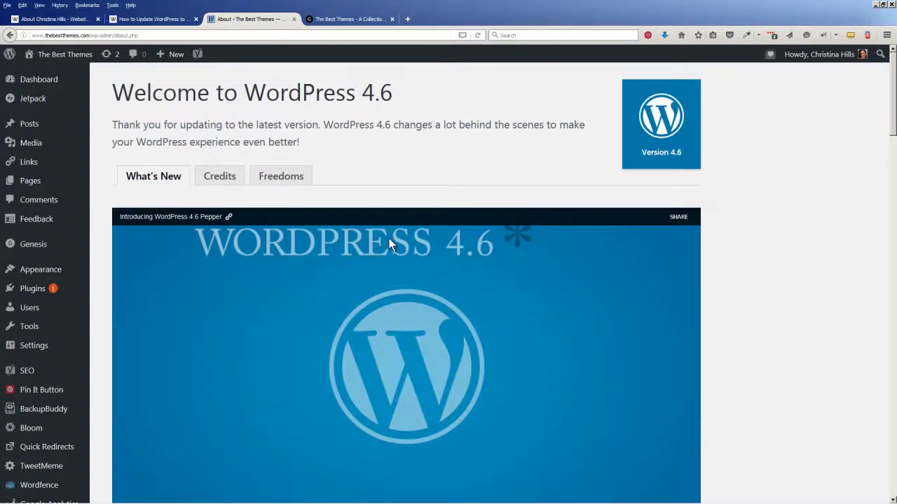
# - Consult the guide on updating plugins again, update the TinyMCE Advanced plugin, and recheck the WordPress Updates page
pyautogui.click(107, 54)
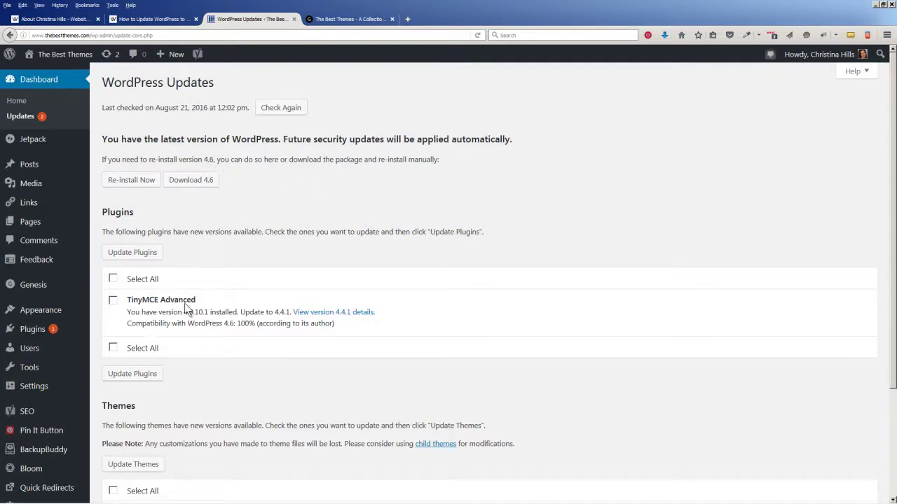
pyautogui.click(157, 19)
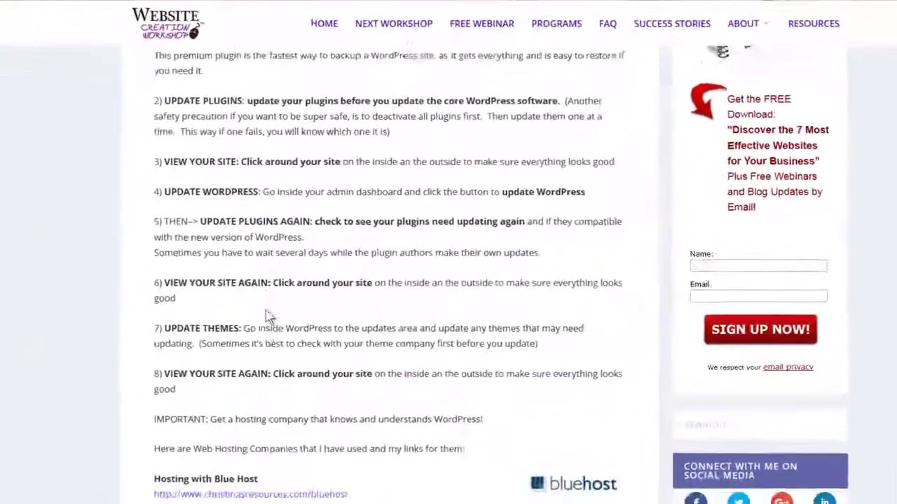
pyautogui.scroll(-2, 273, 151)
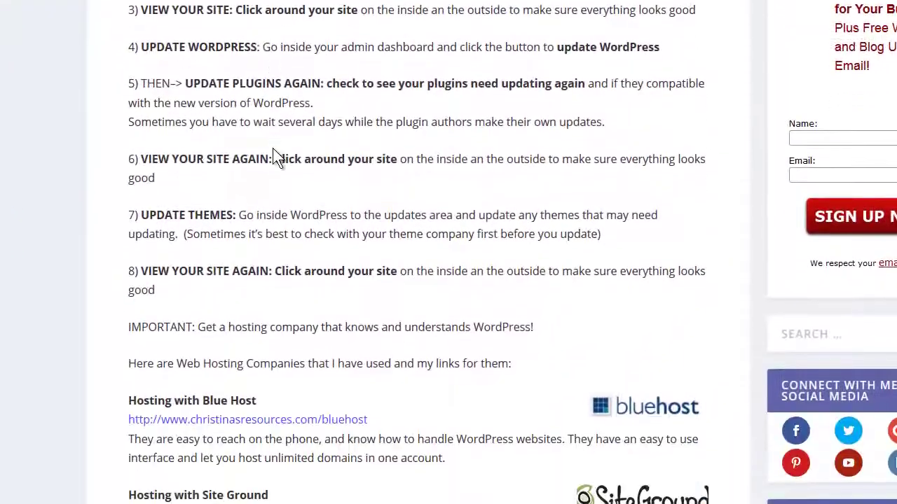
pyautogui.scroll(2, 274, 164)
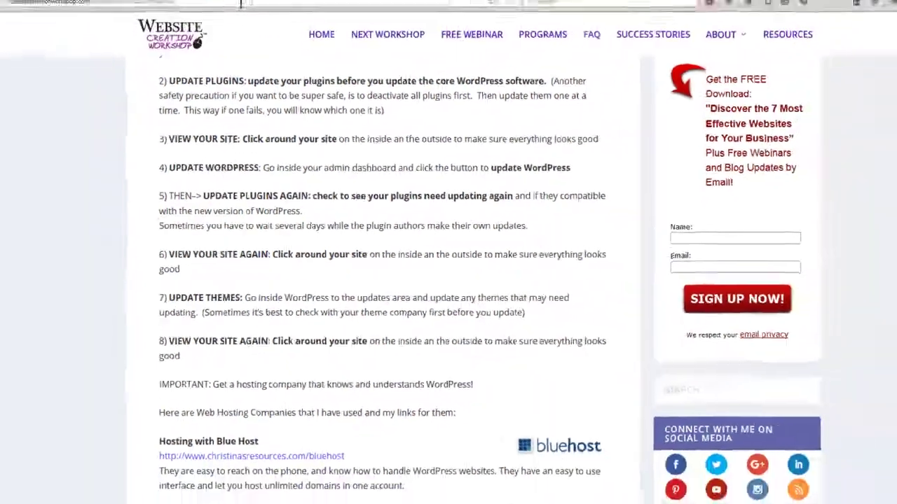
pyautogui.click(243, 21)
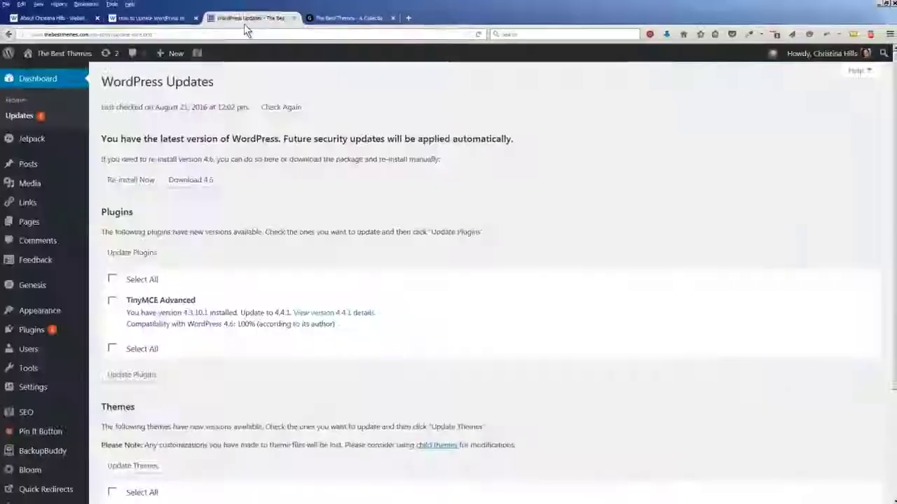
pyautogui.click(112, 279)
pyautogui.click(129, 256)
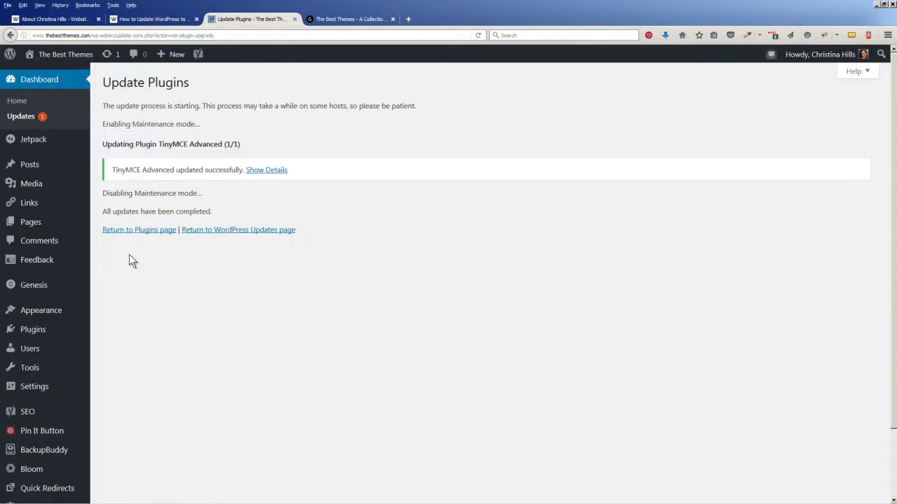
pyautogui.click(107, 55)
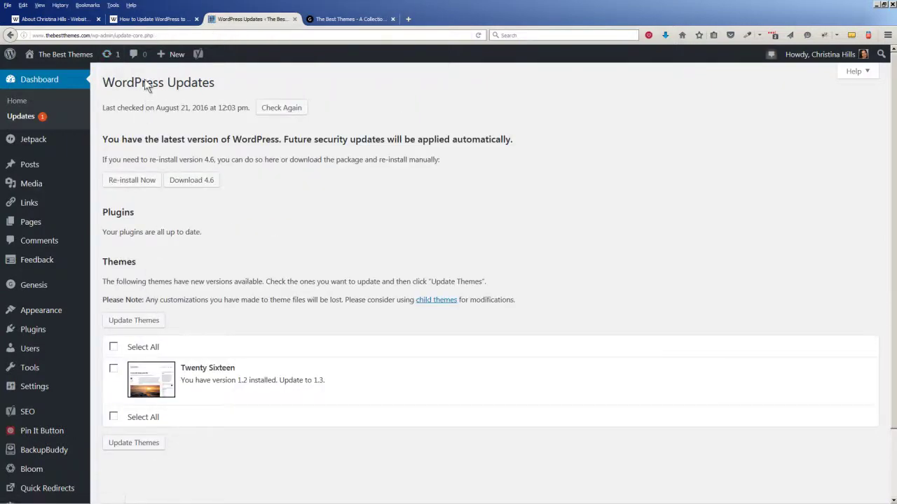
# - Consult the guide, reload the site's front page, and open the Divi theme post to check the site again
pyautogui.click(152, 19)
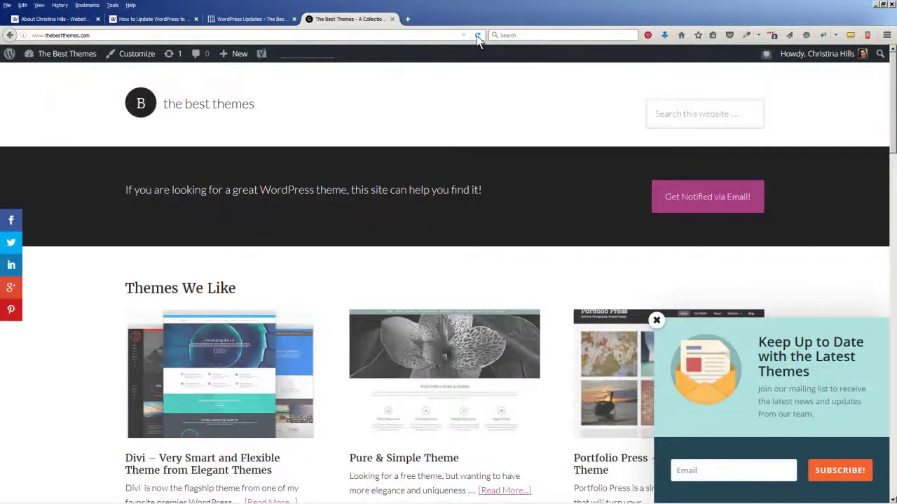
pyautogui.click(476, 36)
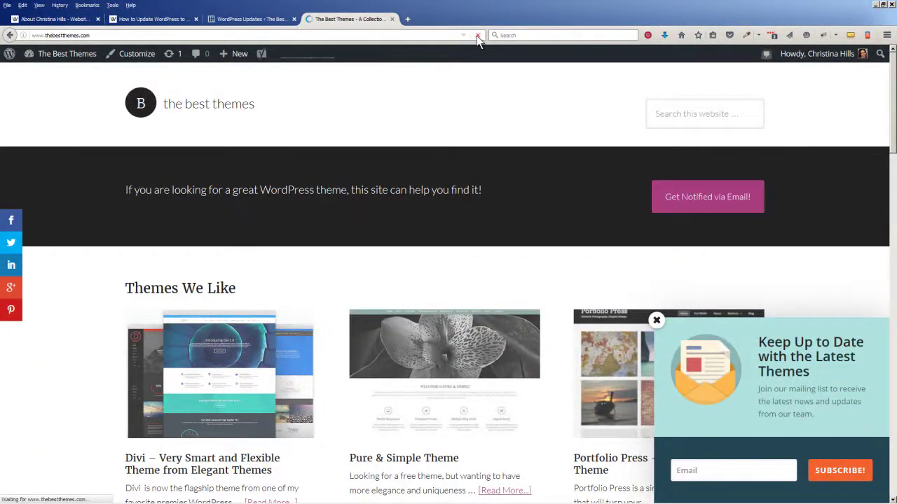
pyautogui.click(222, 381)
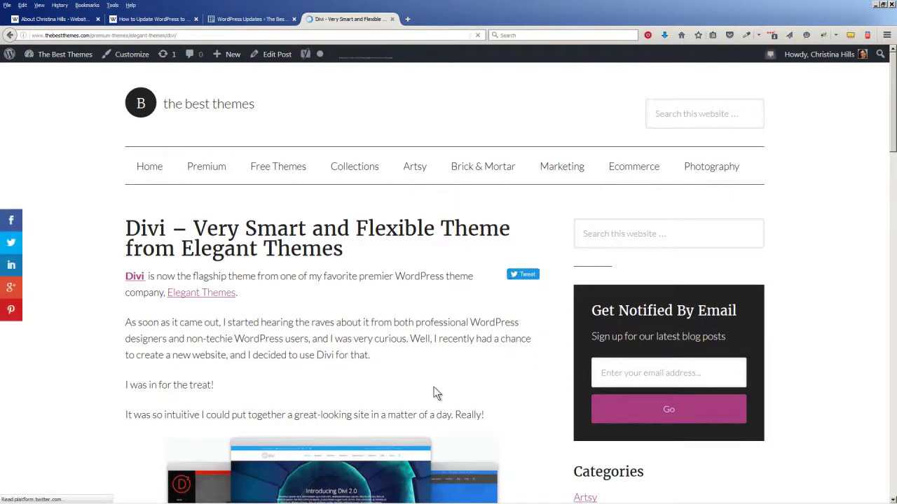
# - Look over the Divi post, then consult the guide's theme update step and return to the WordPress Updates page
pyautogui.scroll(-2, 433, 393)
pyautogui.scroll(3, 364, 281)
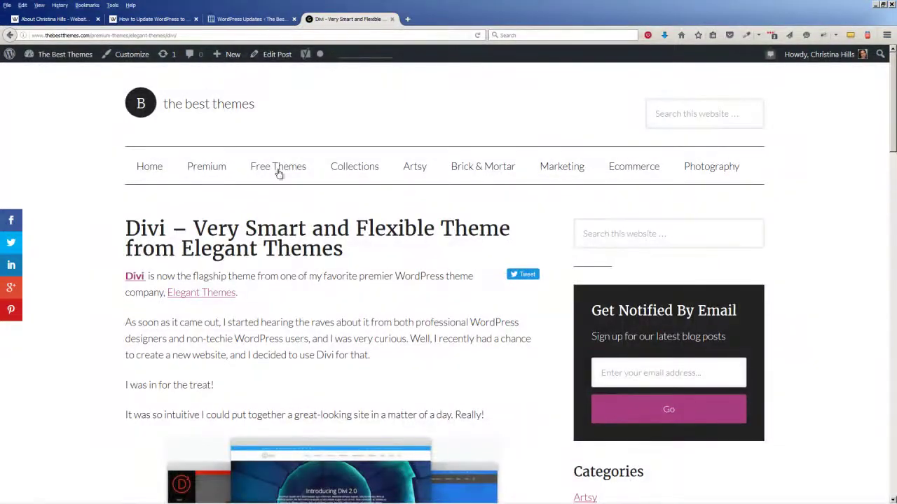
pyautogui.click(234, 21)
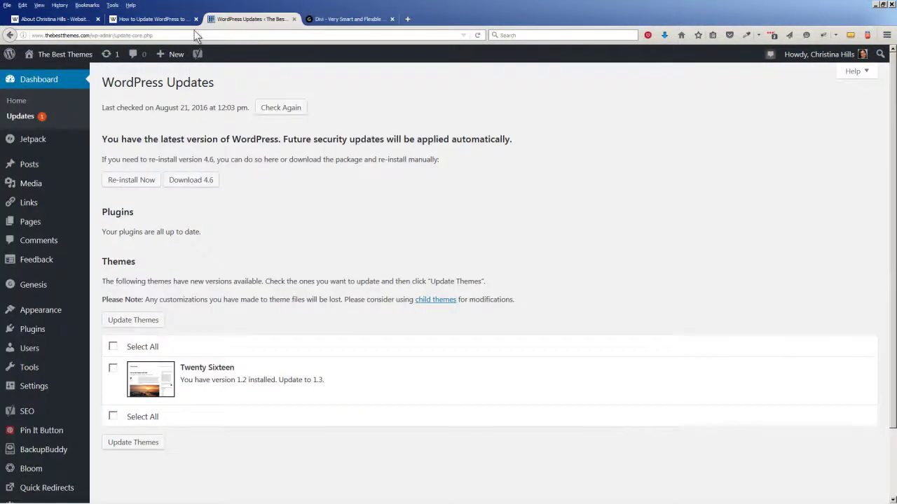
pyautogui.click(145, 20)
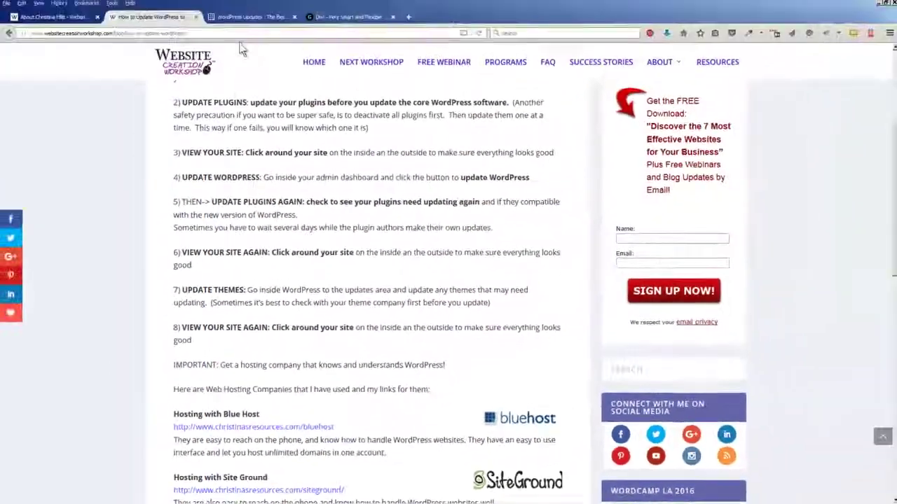
pyautogui.click(237, 24)
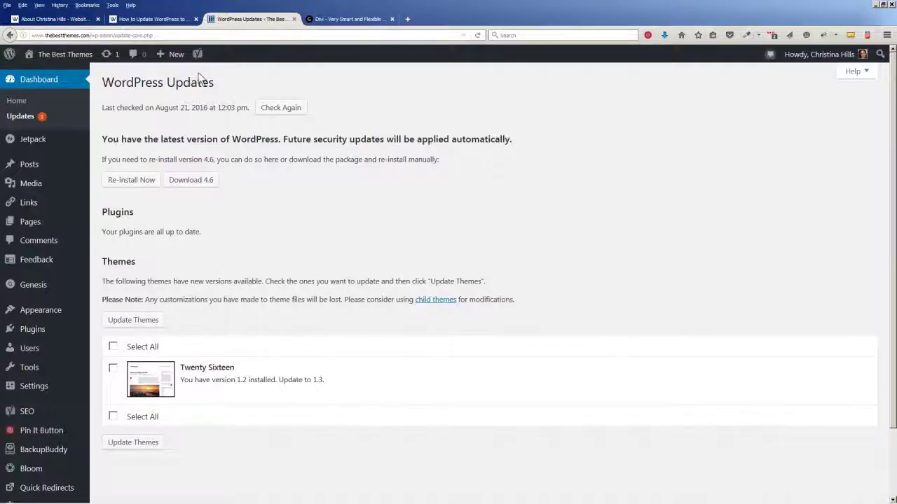
# - Review the installed themes, then update the Twenty Sixteen theme to version 1.3 and recheck the WordPress Updates page
pyautogui.moveTo(62, 312)
pyautogui.click(101, 313)
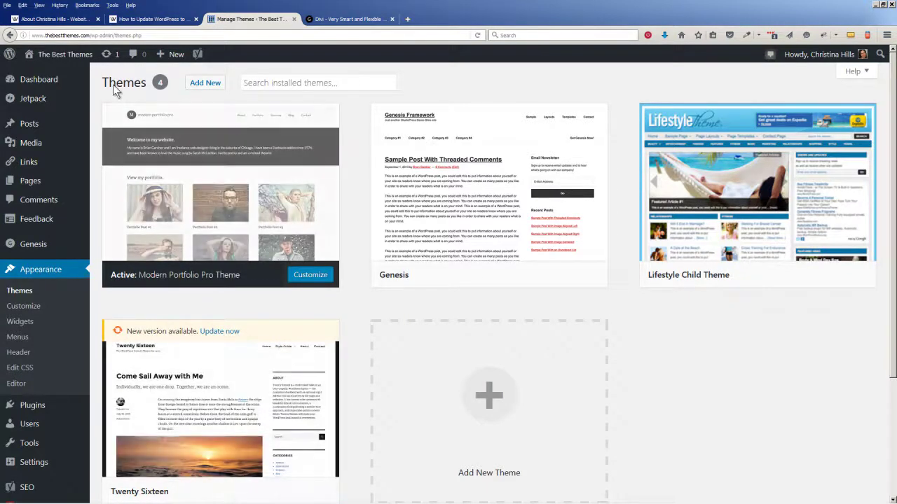
pyautogui.click(106, 55)
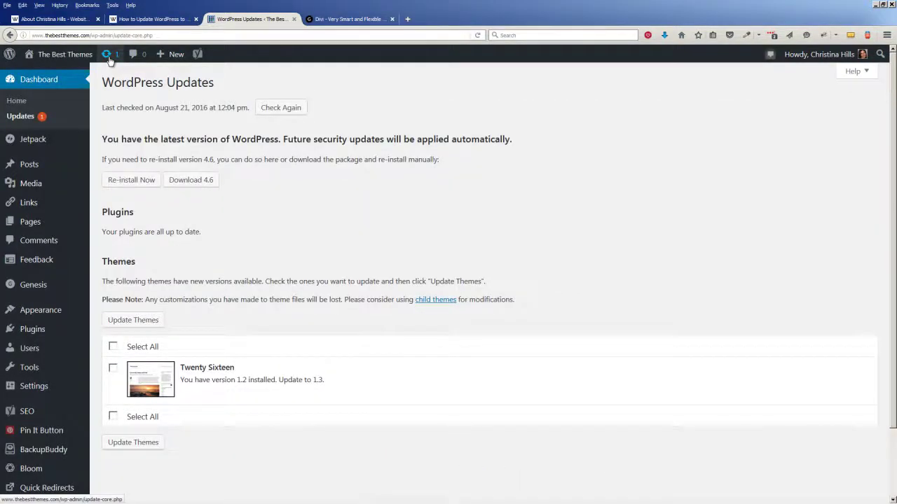
pyautogui.click(114, 347)
pyautogui.click(146, 322)
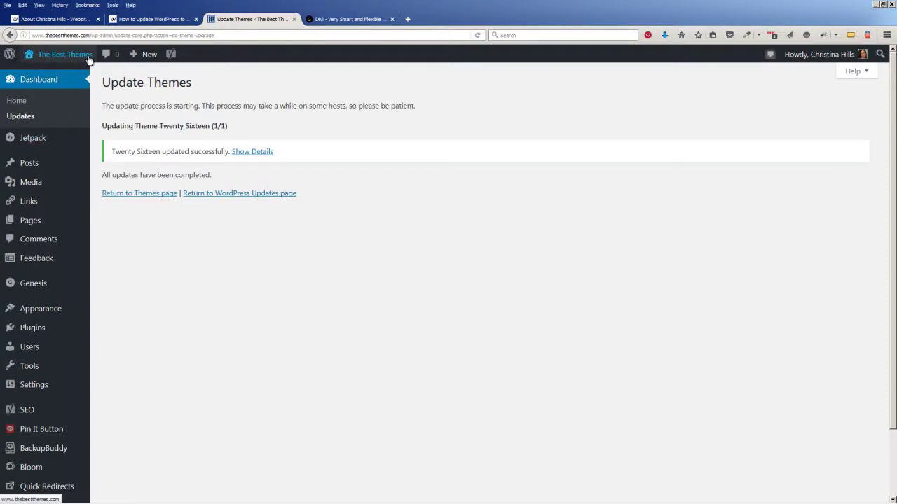
pyautogui.click(26, 121)
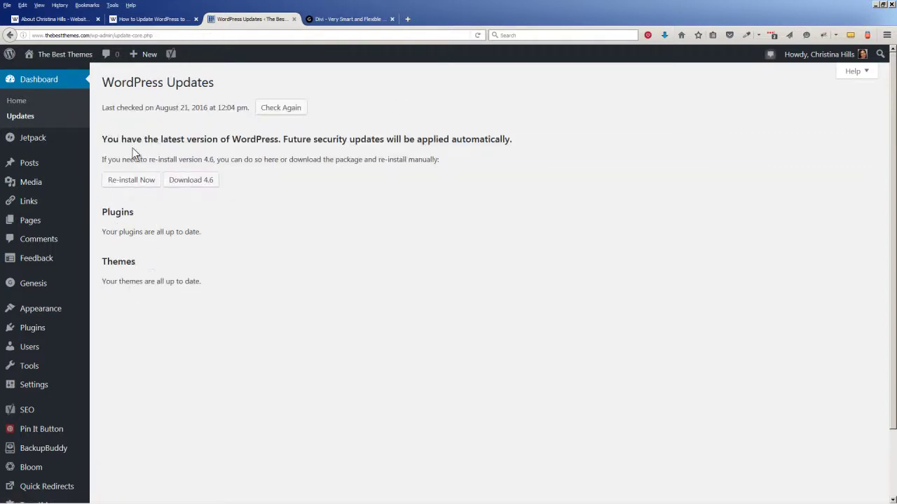
# - Reload the Divi post and check the site's home page again, following the guide's final viewing step
pyautogui.click(343, 20)
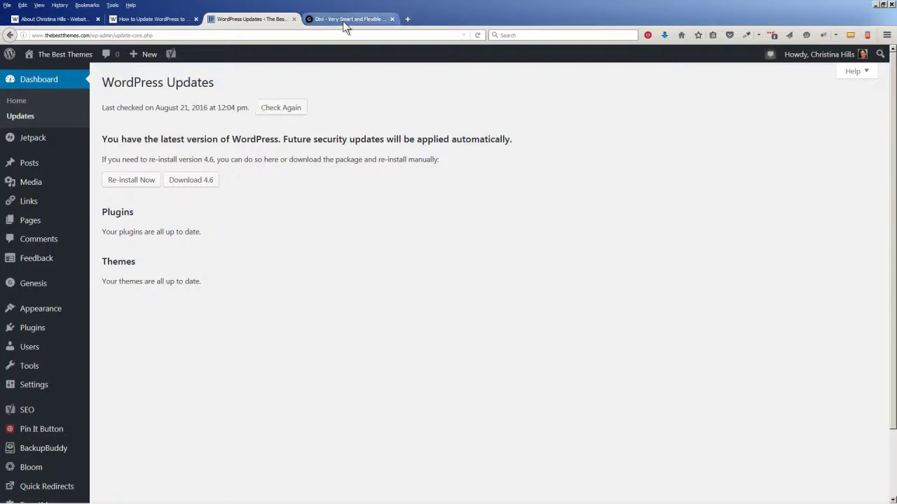
pyautogui.click(477, 35)
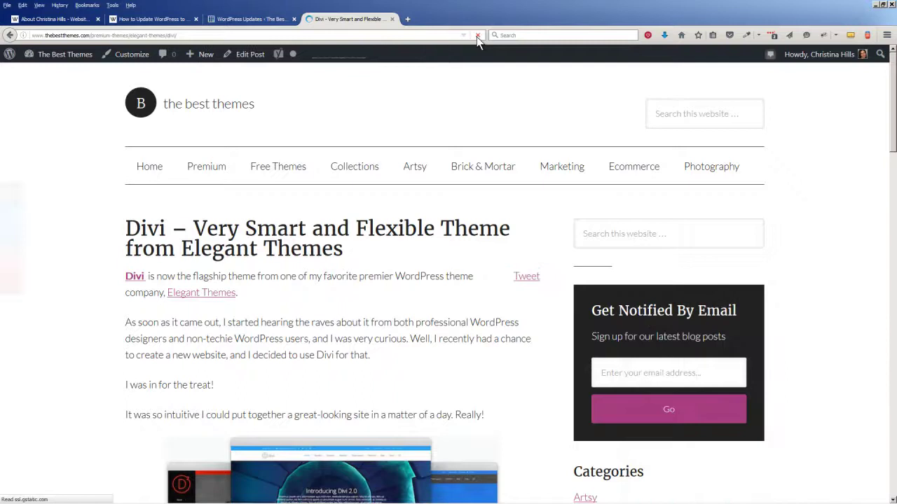
pyautogui.click(152, 178)
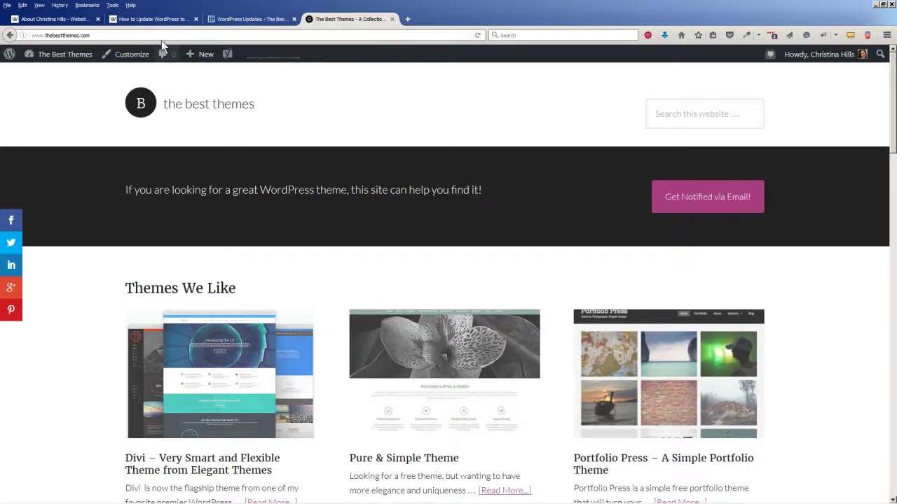
pyautogui.click(157, 20)
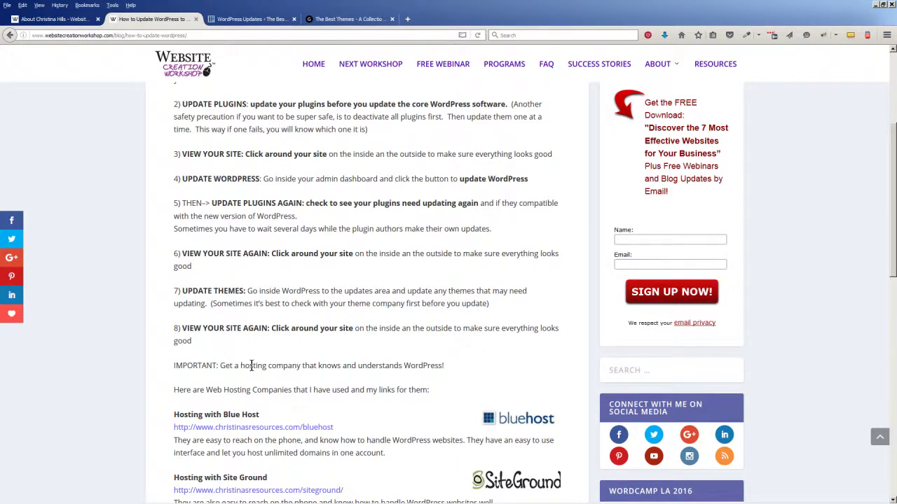
pyautogui.click(330, 20)
pyautogui.scroll(-2, 416, 253)
pyautogui.scroll(2, 410, 245)
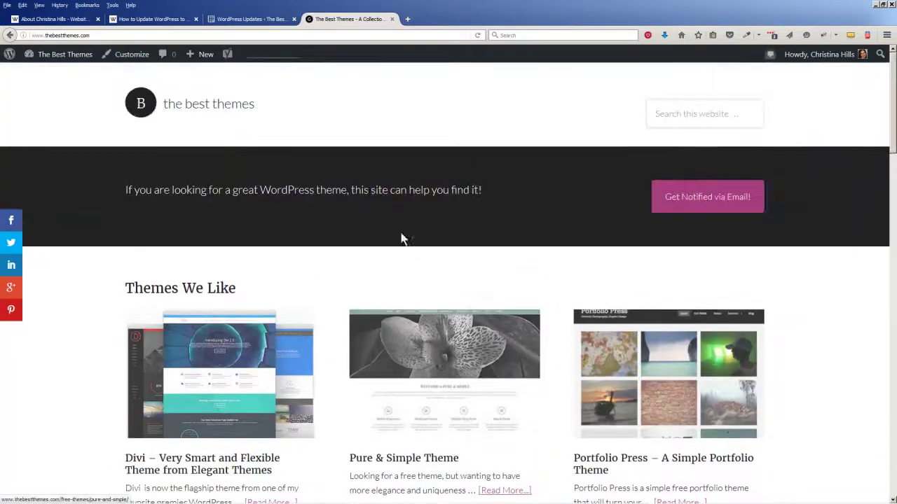
# - Open the About WordPress page from the admin dashboard and read through the What's New section for WordPress 4.6
pyautogui.click(258, 21)
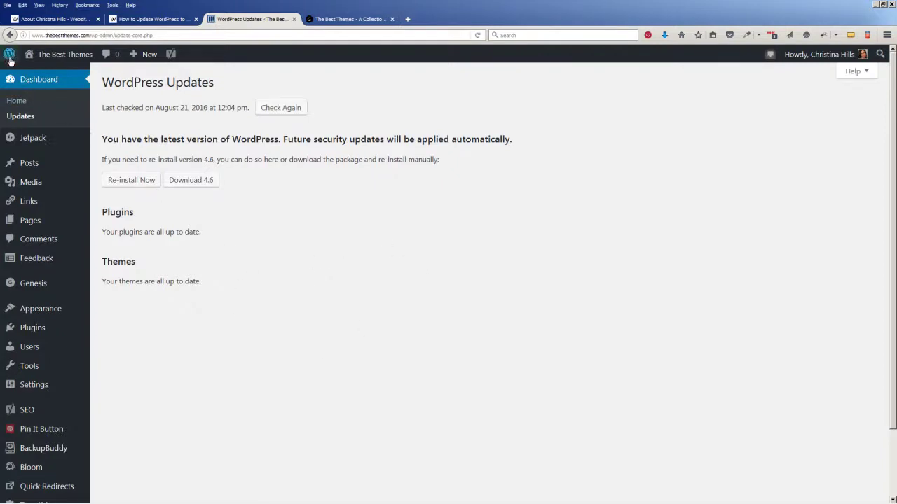
pyautogui.moveTo(7, 56)
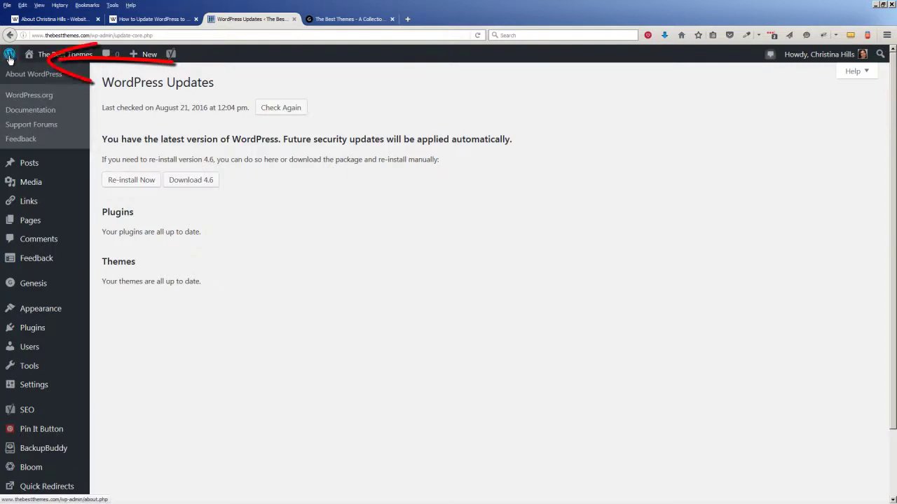
pyautogui.click(9, 59)
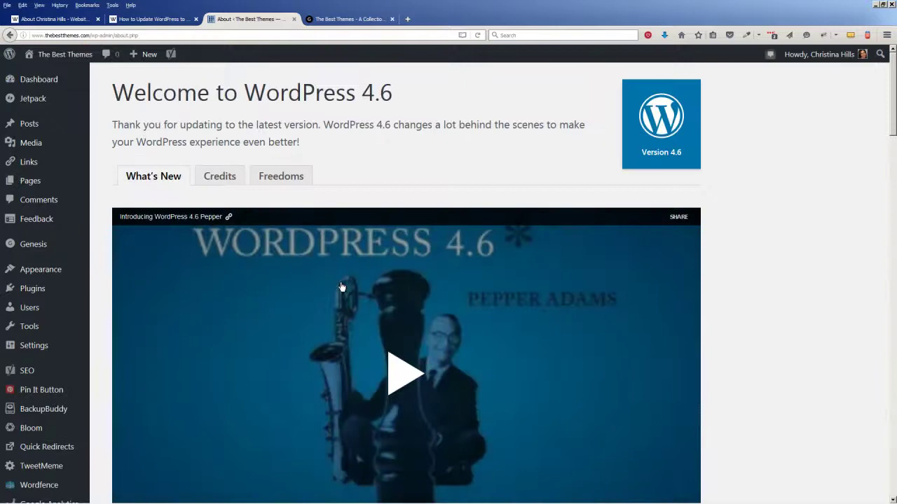
pyautogui.scroll(-5, 730, 304)
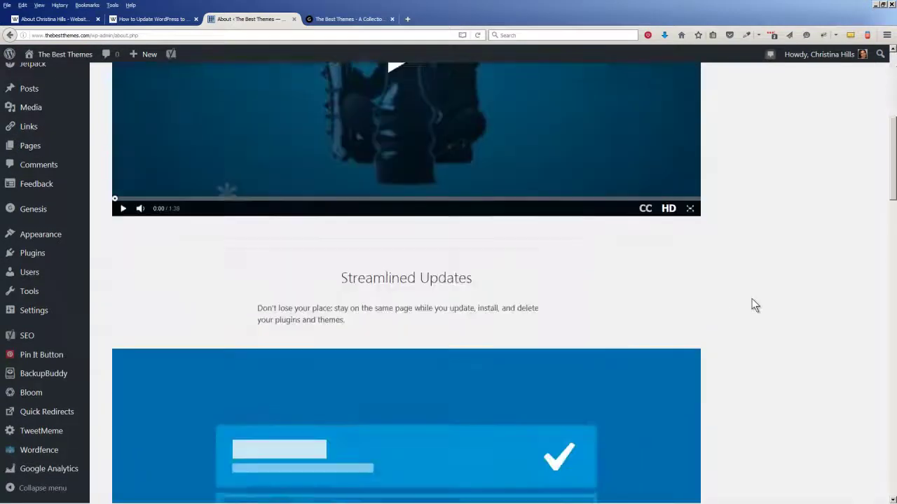
pyautogui.scroll(-2, 469, 239)
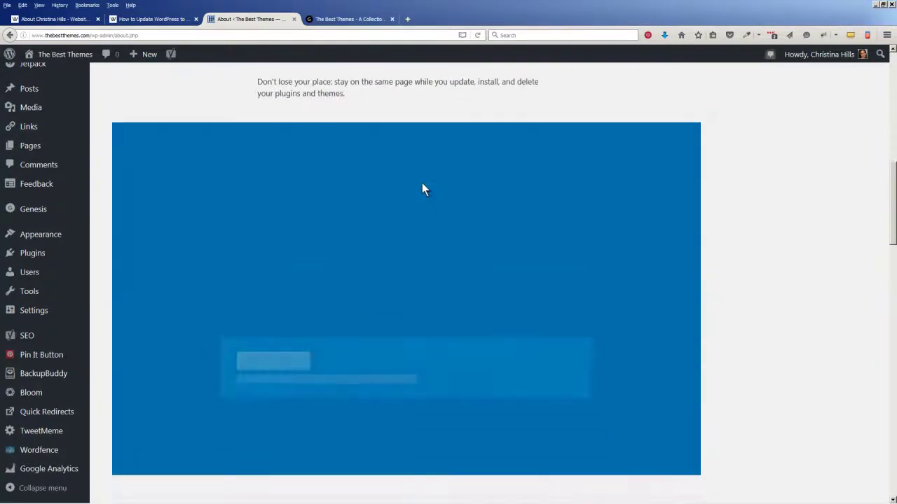
pyautogui.scroll(-4, 441, 193)
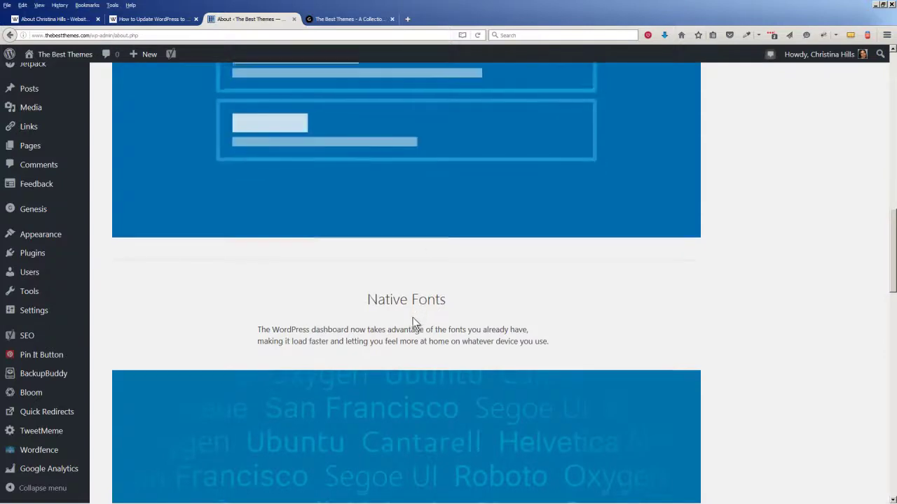
pyautogui.scroll(-6, 412, 318)
pyautogui.scroll(-9, 413, 317)
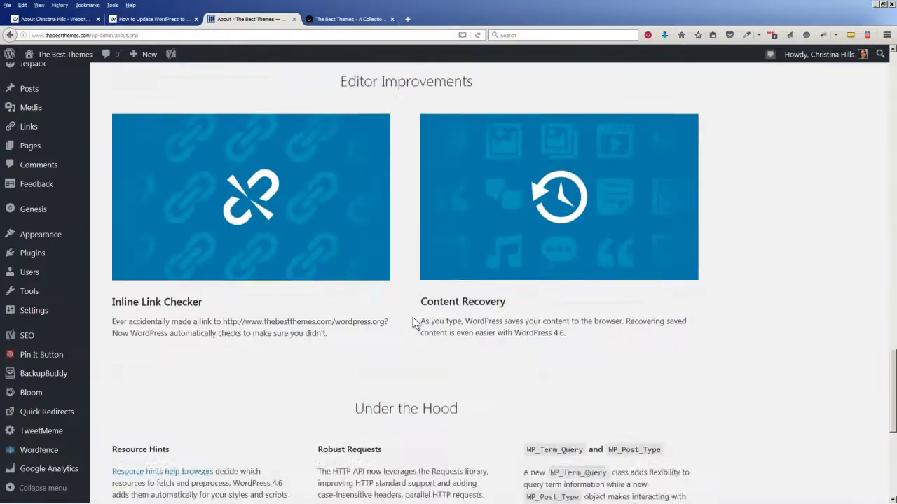
pyautogui.scroll(-2, 413, 317)
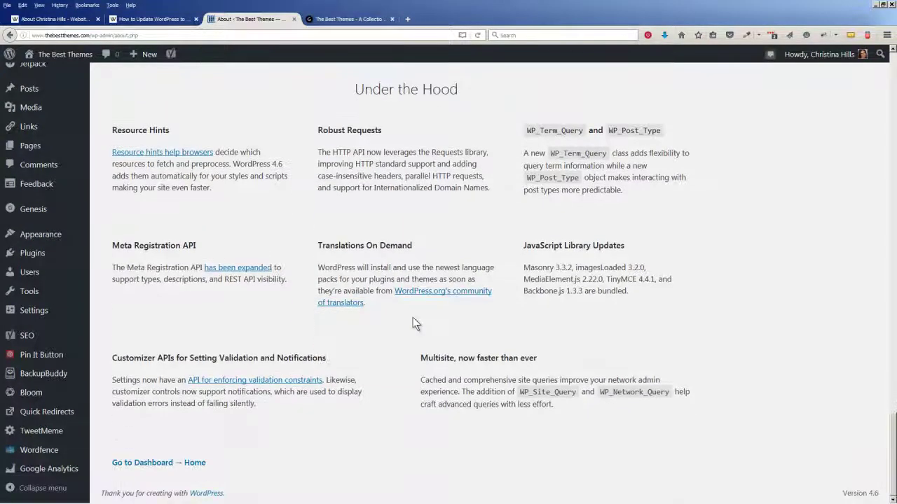
pyautogui.scroll(10, 412, 317)
pyautogui.scroll(10, 413, 318)
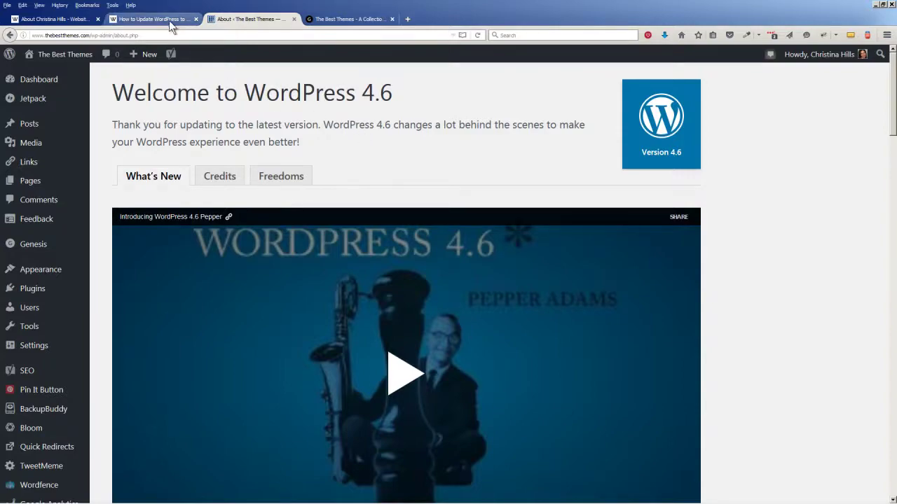
# - Review the full update guide, including its hosting and workshop program links, and open the trainer's About page
pyautogui.click(169, 21)
pyautogui.scroll(5, 317, 180)
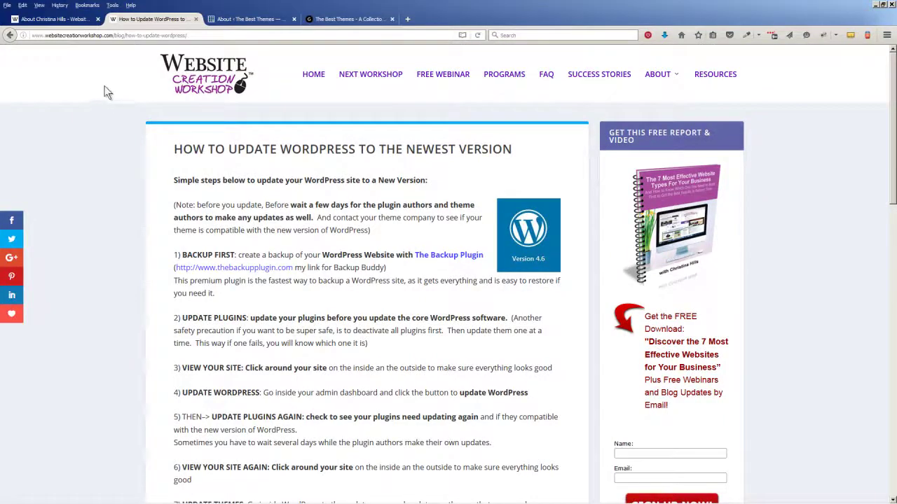
pyautogui.scroll(-15, 824, 363)
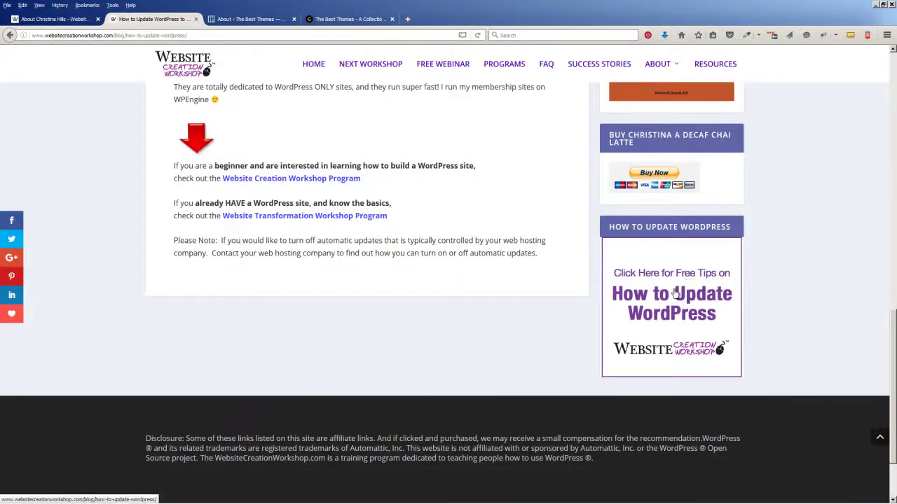
pyautogui.scroll(15, 456, 360)
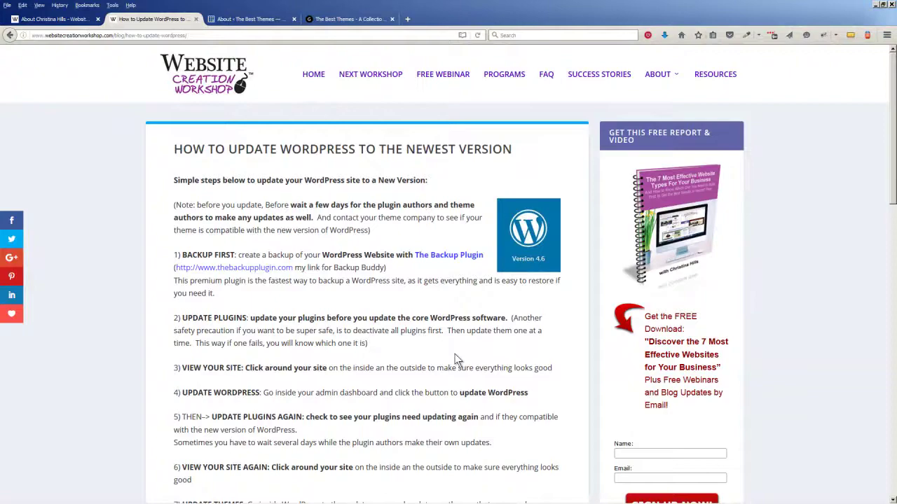
pyautogui.scroll(-4, 454, 354)
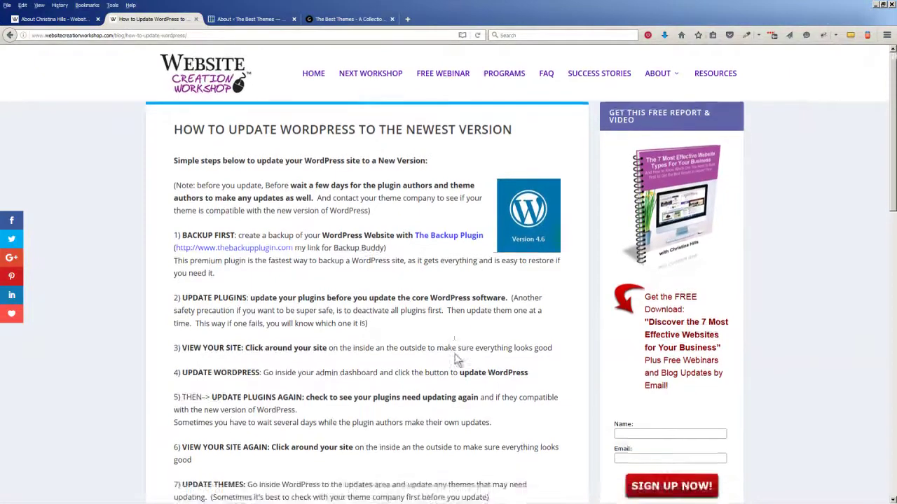
pyautogui.scroll(-2, 194, 394)
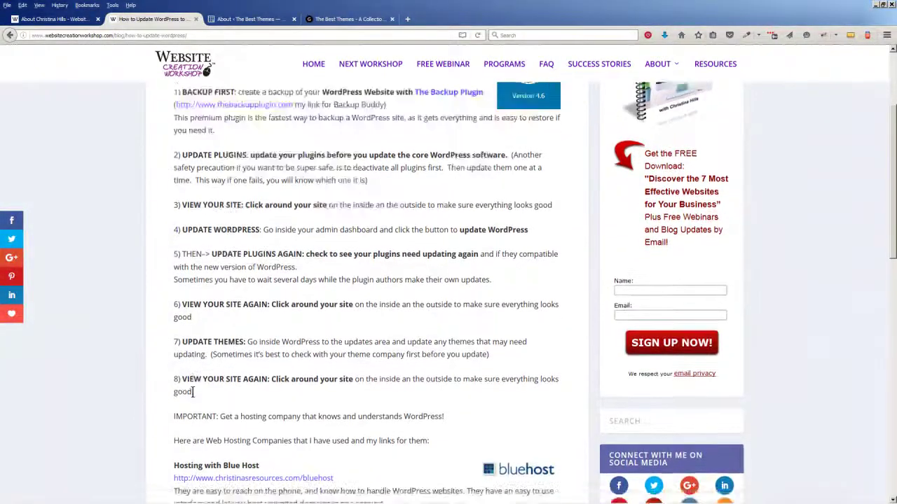
pyautogui.scroll(6, 193, 393)
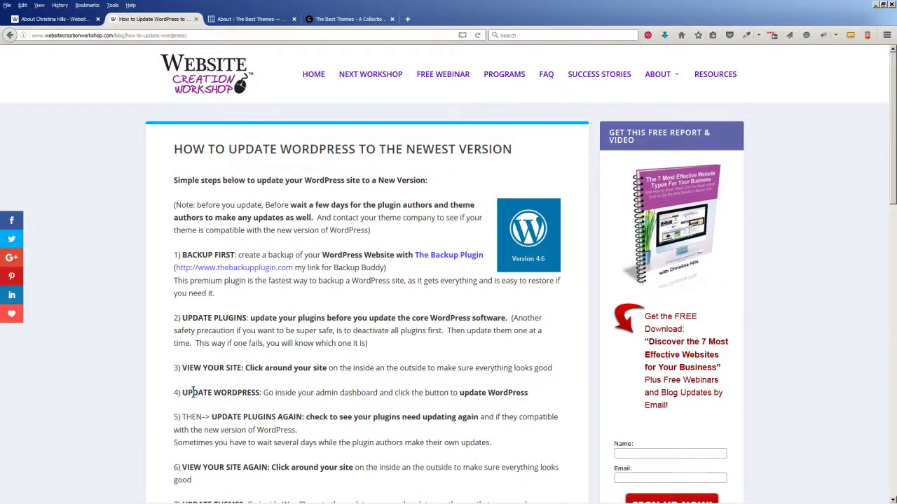
pyautogui.scroll(-15, 193, 392)
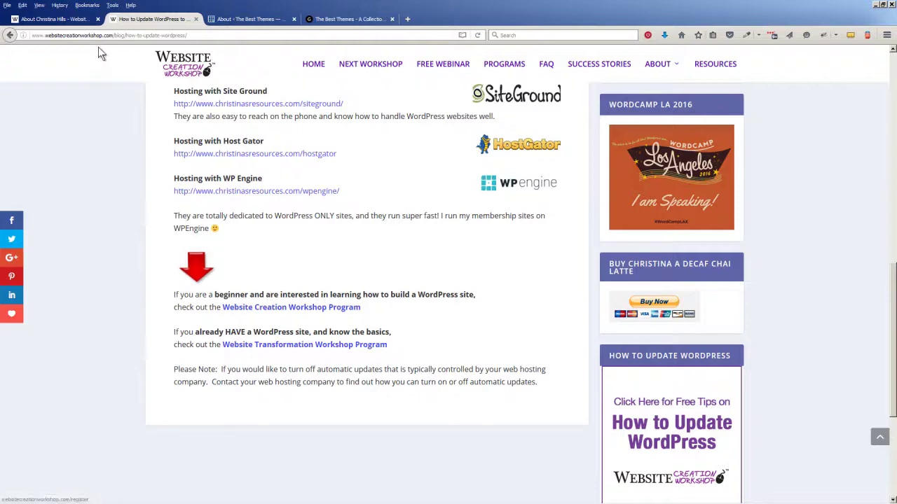
pyautogui.click(70, 20)
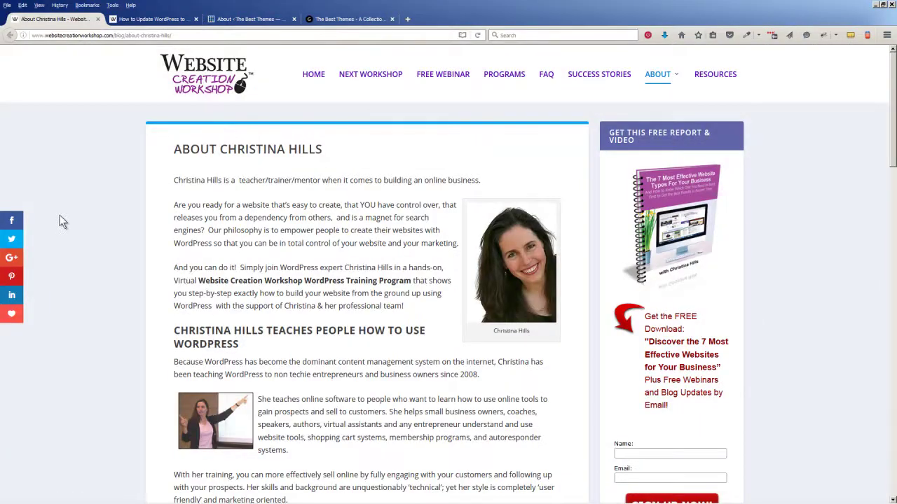